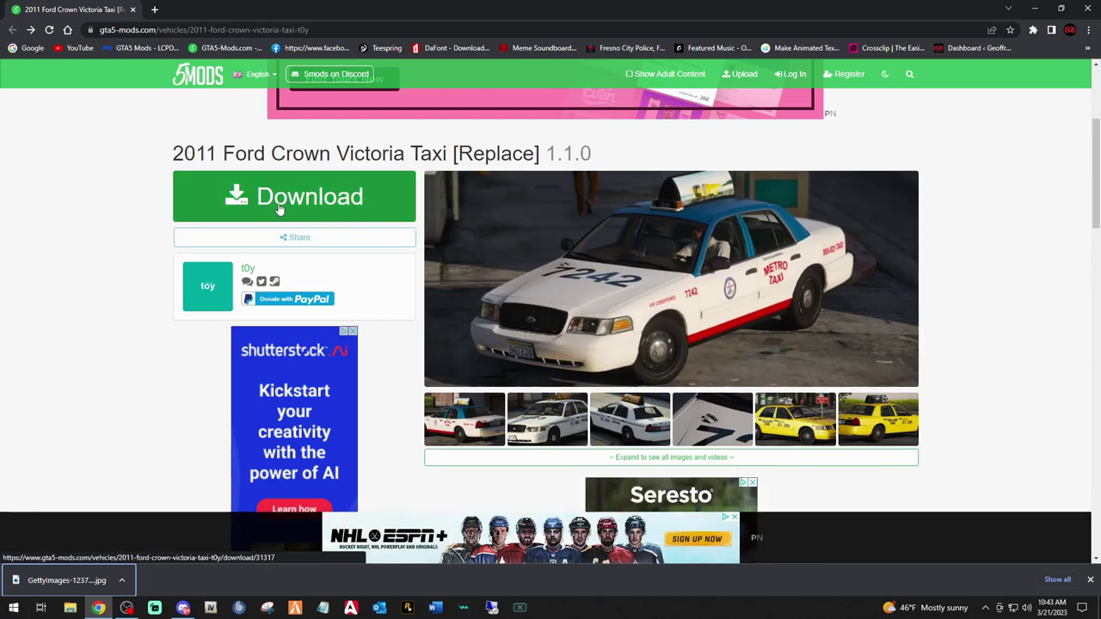
- Go to the download page of the 2011 Ford Crown Victoria Taxi [Replace] mod on GTA5-Mods.com
{"action": "left_click", "coordinate": [278, 209]}
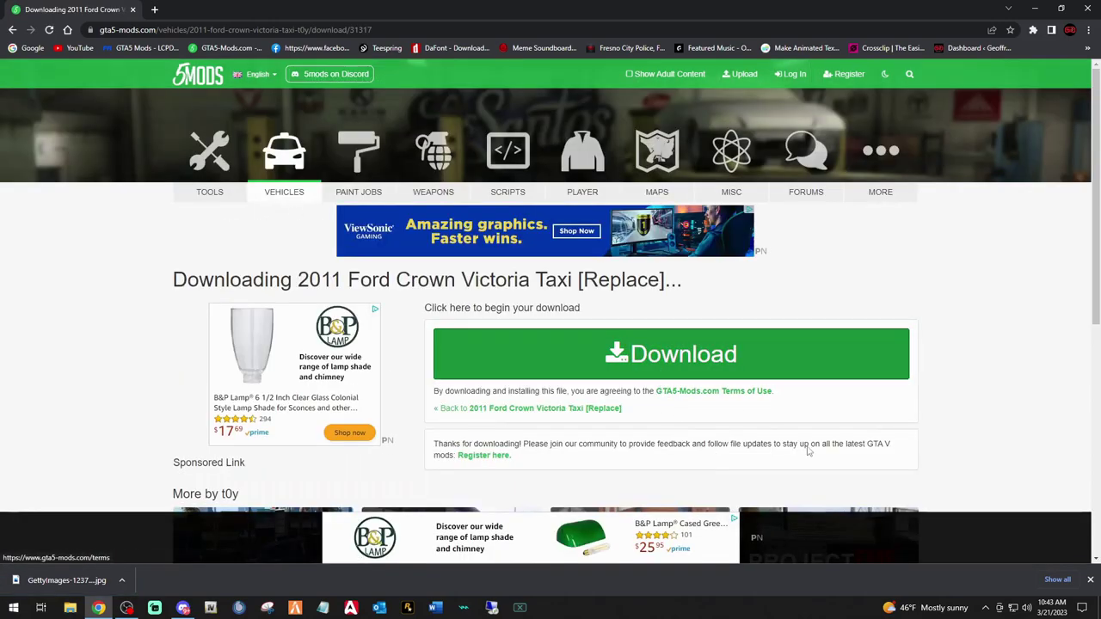
- Download the Crown Victoria taxi mod zip and open it in WinRAR
{"action": "left_click", "coordinate": [1090, 579]}
{"action": "left_click", "coordinate": [622, 364]}
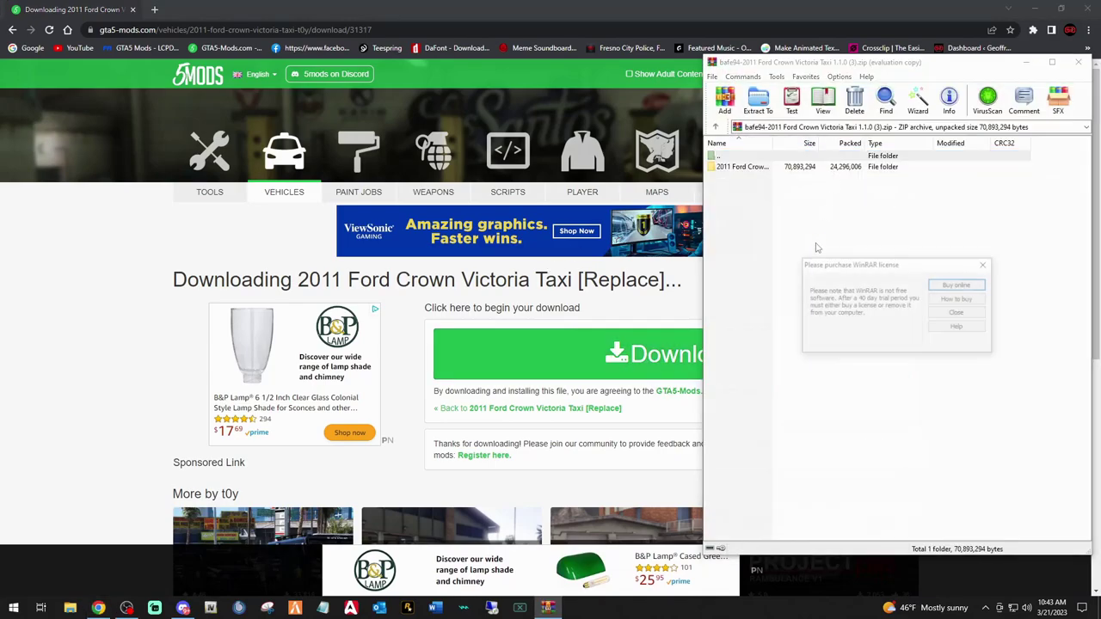
- Dismiss the WinRAR licence reminder, arrange the archive window over the desktop, and launch OpenIV
{"action": "left_click", "coordinate": [946, 311]}
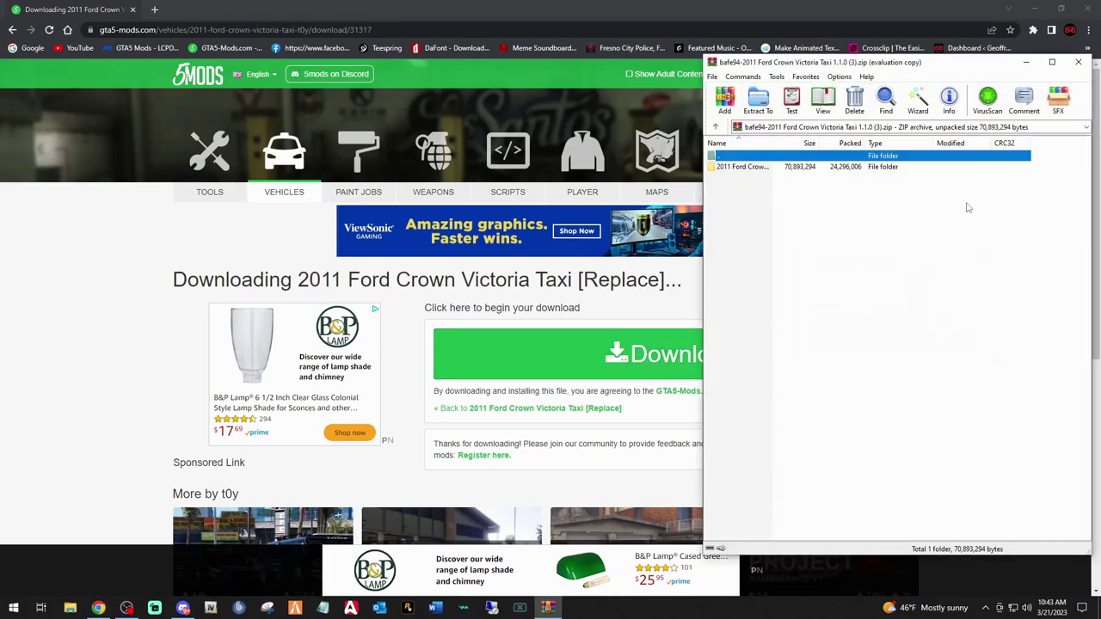
{"action": "left_click", "coordinate": [1034, 13]}
{"action": "mouse_move", "coordinate": [958, 70]}
{"action": "left_mouse_down"}
{"action": "mouse_move", "coordinate": [913, 65]}
{"action": "mouse_move", "coordinate": [948, 65]}
{"action": "left_mouse_up"}
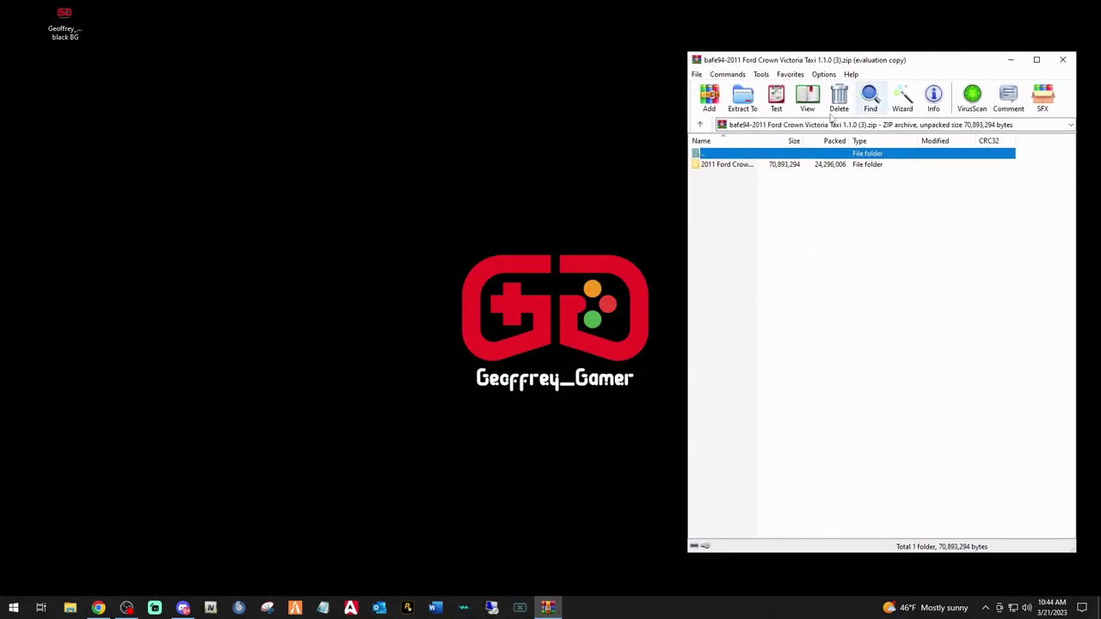
{"action": "left_click_drag", "start_coordinate": [67, 19], "coordinate": [40, 17]}
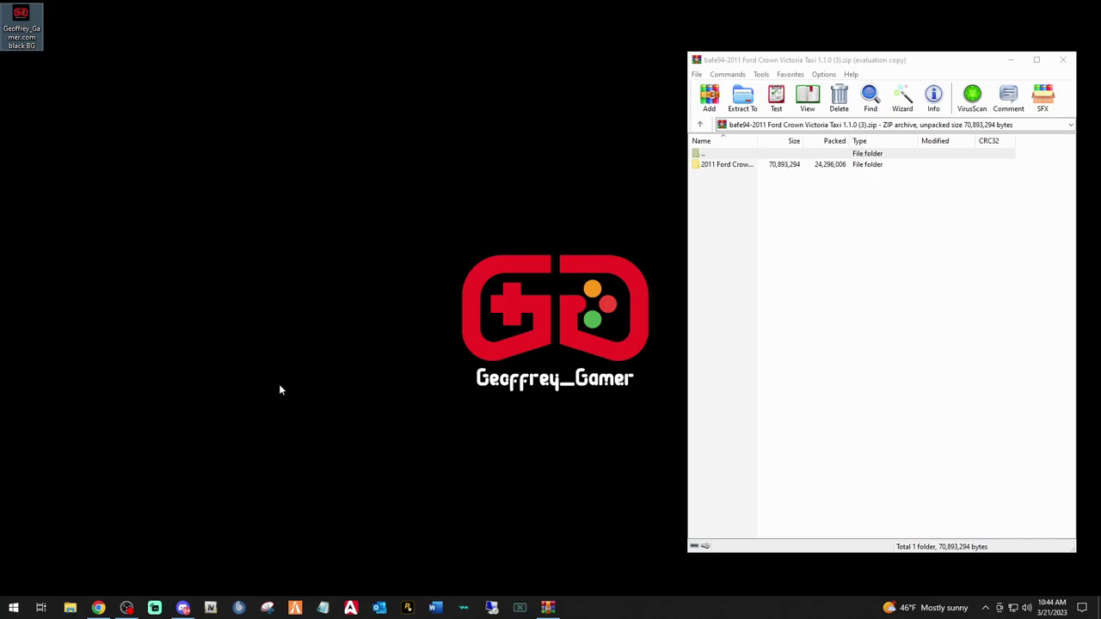
{"action": "left_click", "coordinate": [210, 608]}
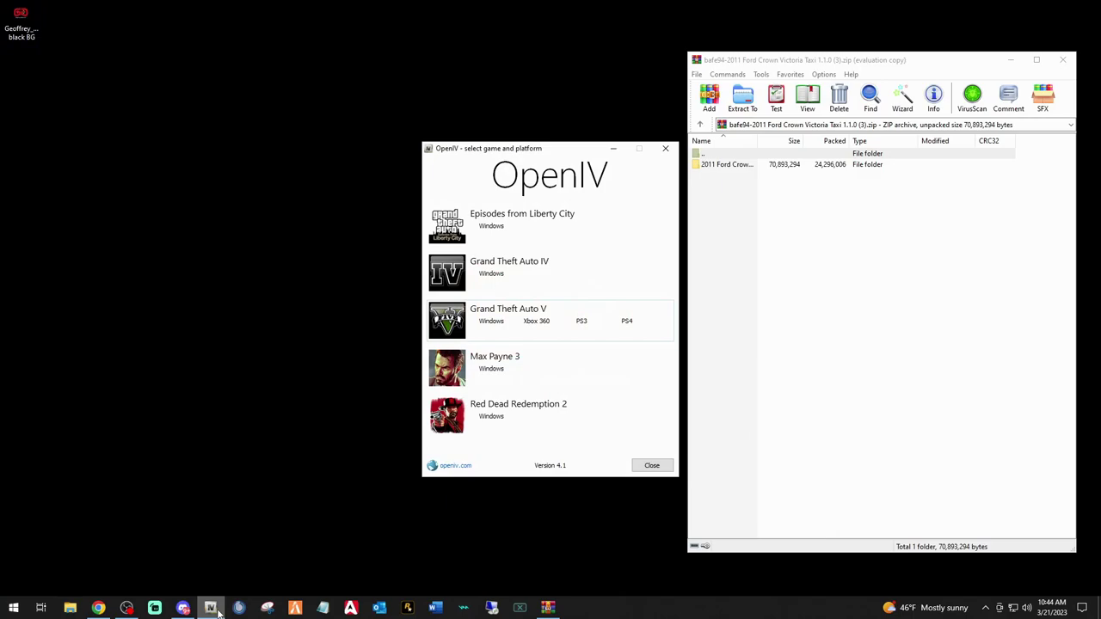
- Open Grand Theft Auto V for Windows, keep the default work mode on Edit, and show the mods folder
{"action": "left_click", "coordinate": [489, 323]}
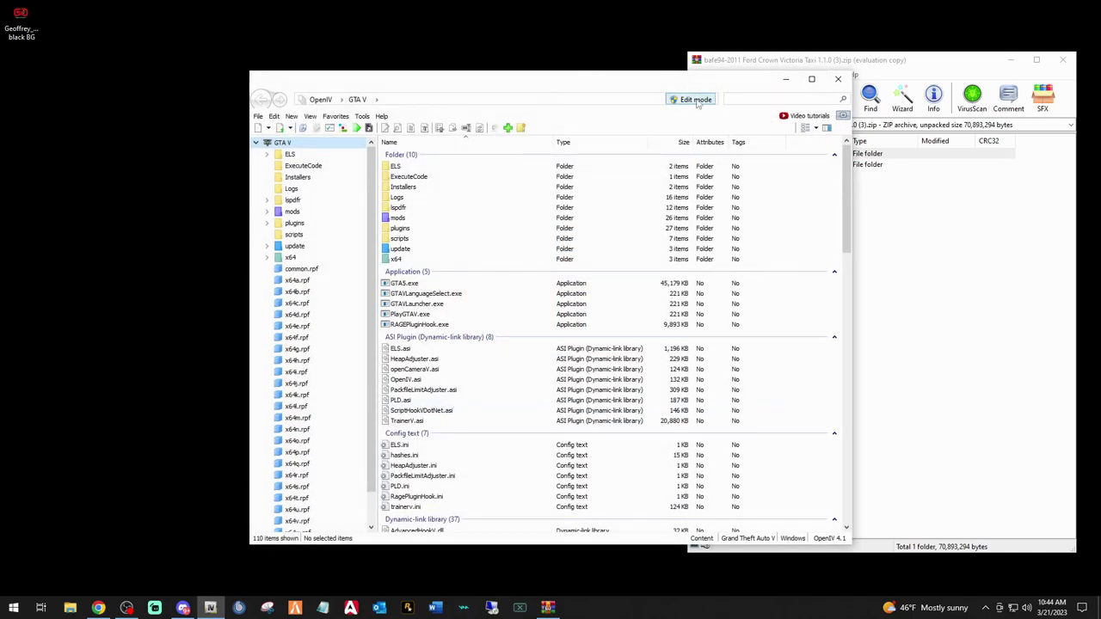
{"action": "left_click_drag", "start_coordinate": [683, 87], "coordinate": [511, 76]}
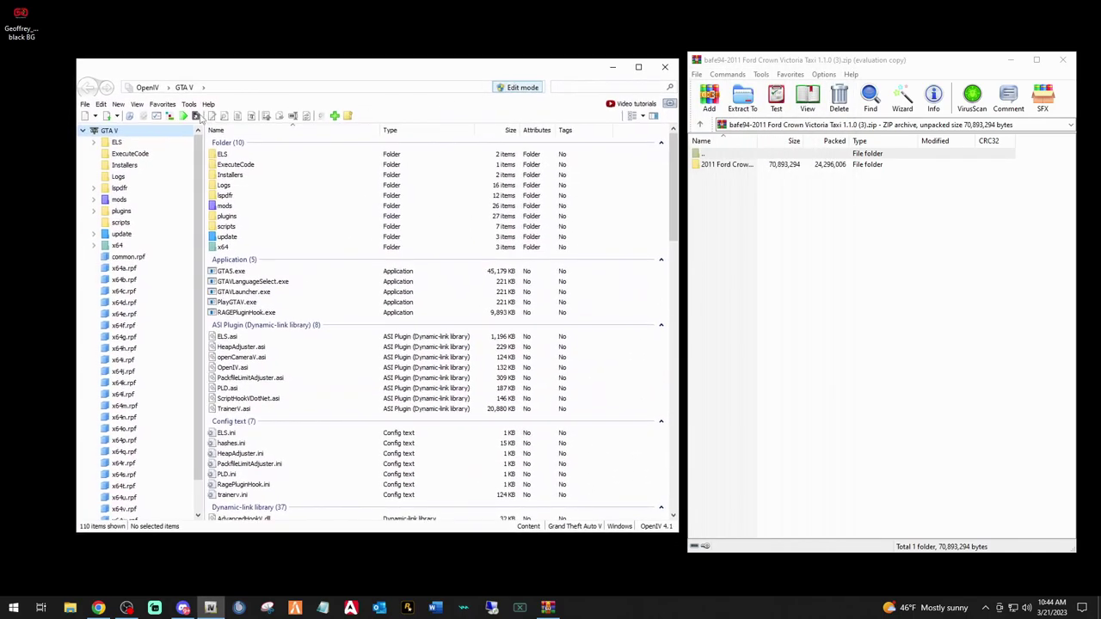
{"action": "left_click", "coordinate": [189, 104]}
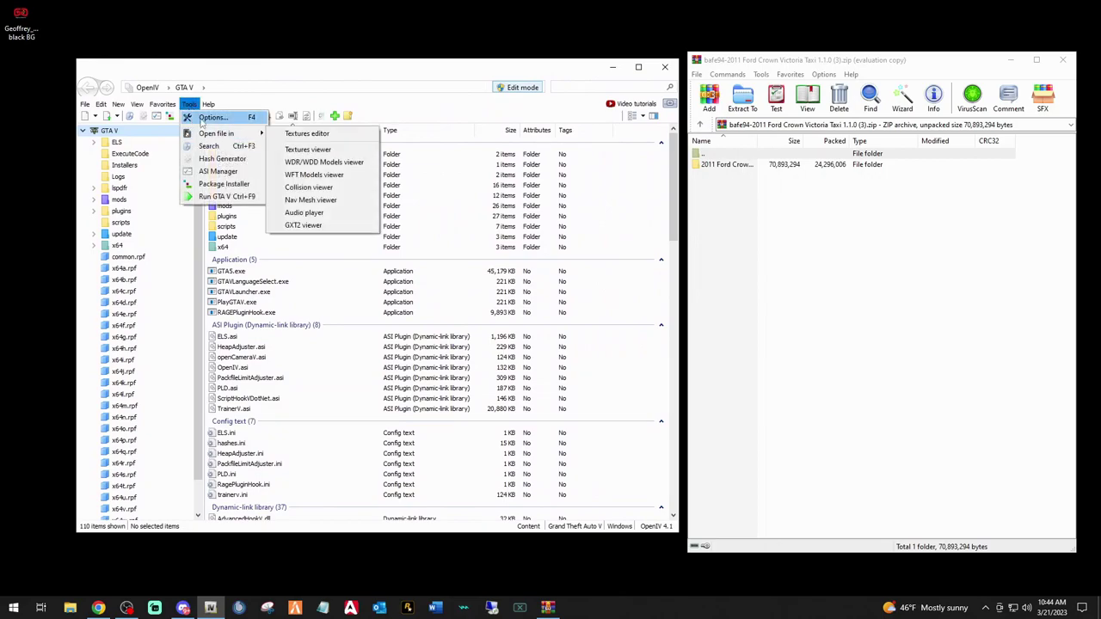
{"action": "left_click", "coordinate": [213, 117]}
{"action": "left_click", "coordinate": [274, 236]}
{"action": "left_click", "coordinate": [268, 249]}
{"action": "left_click", "coordinate": [293, 236]}
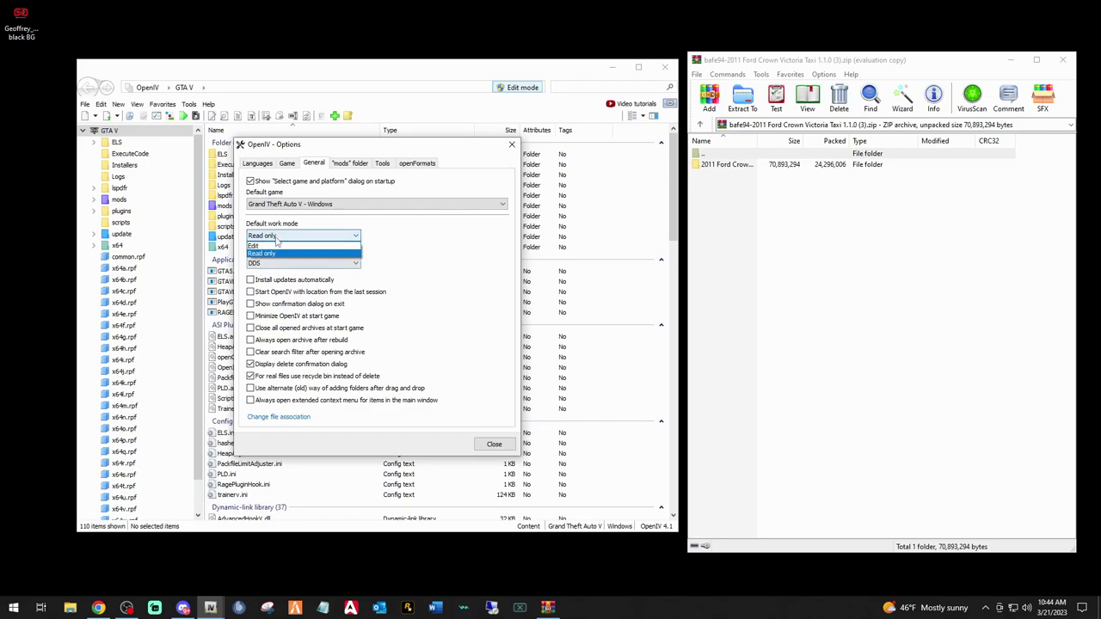
{"action": "left_click", "coordinate": [276, 256]}
{"action": "left_click", "coordinate": [494, 444]}
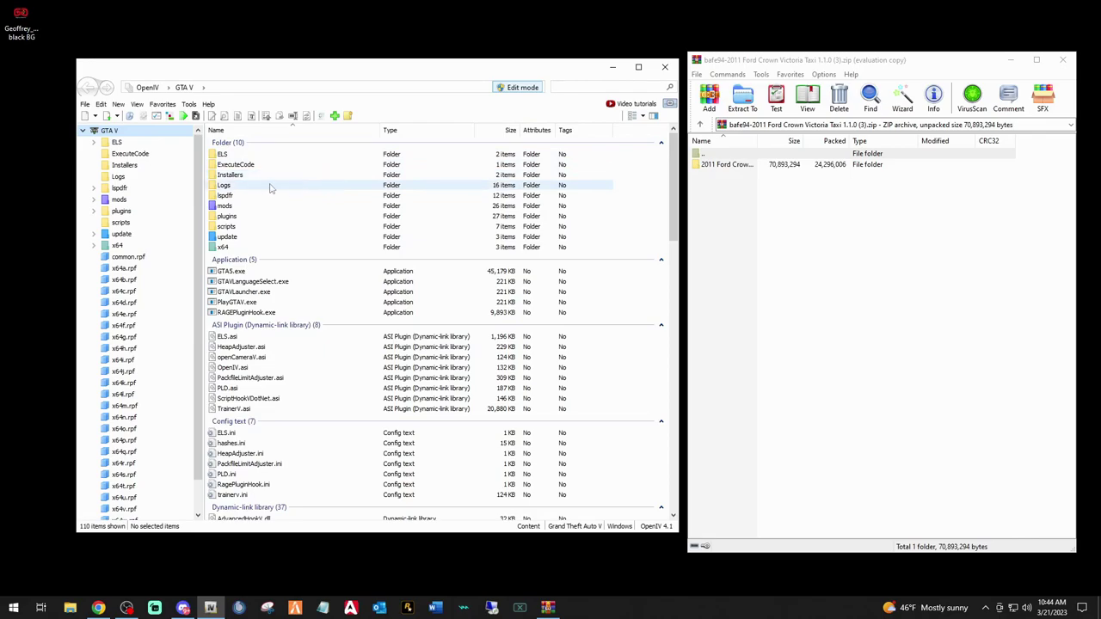
{"action": "left_click", "coordinate": [119, 200]}
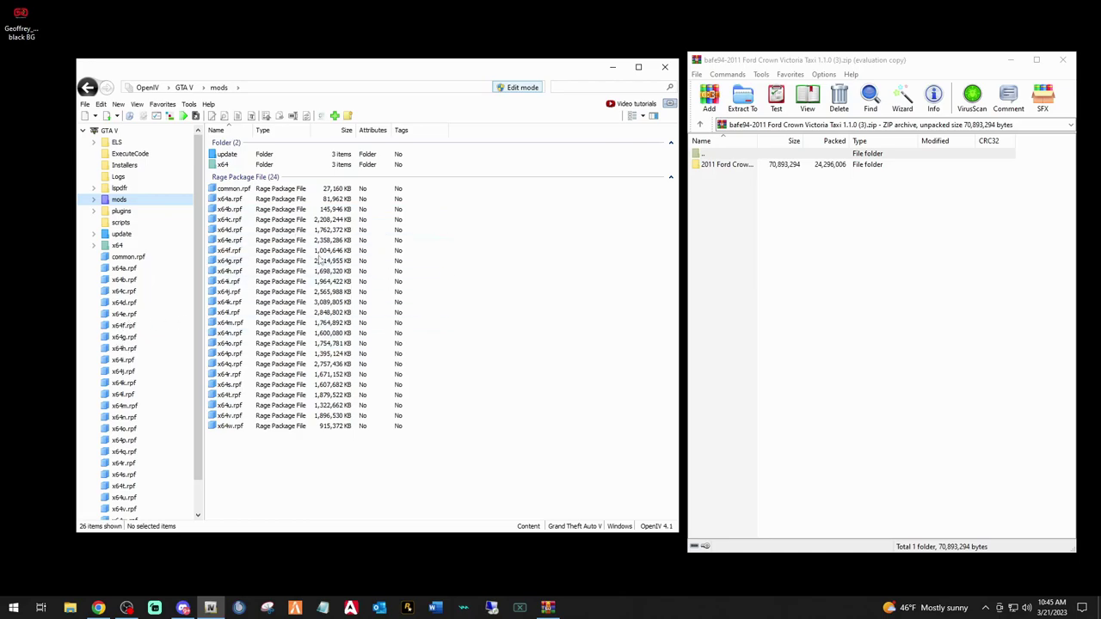
- Open mods\x64e.rpf\levels\gta5\vehicles.rpf to list its 1117 vehicle files
{"action": "left_click", "coordinate": [123, 315]}
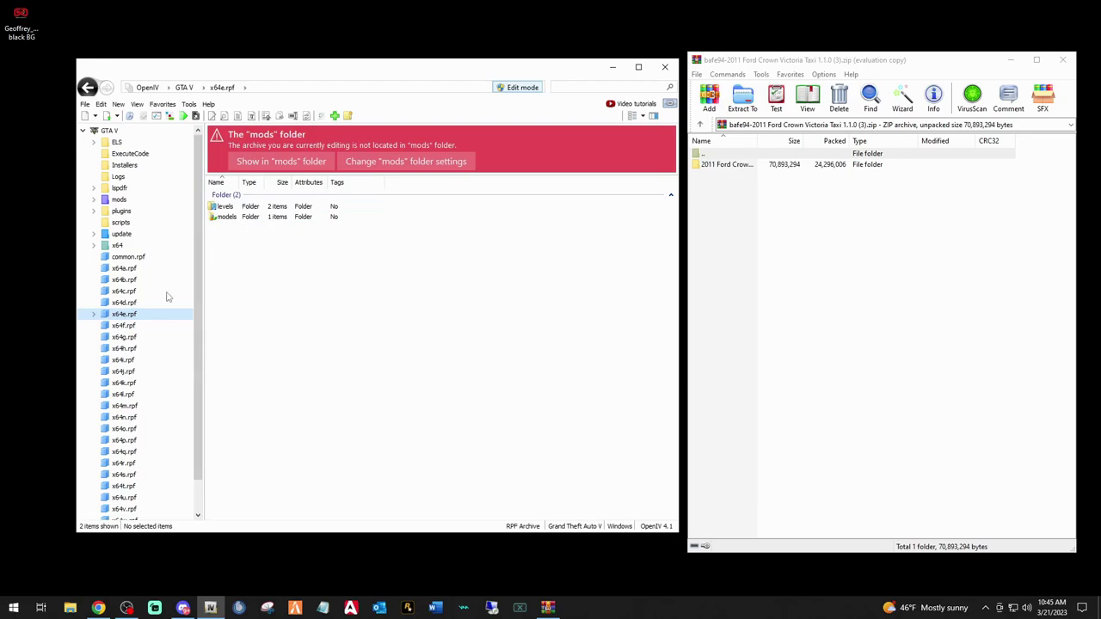
{"action": "left_click", "coordinate": [119, 200]}
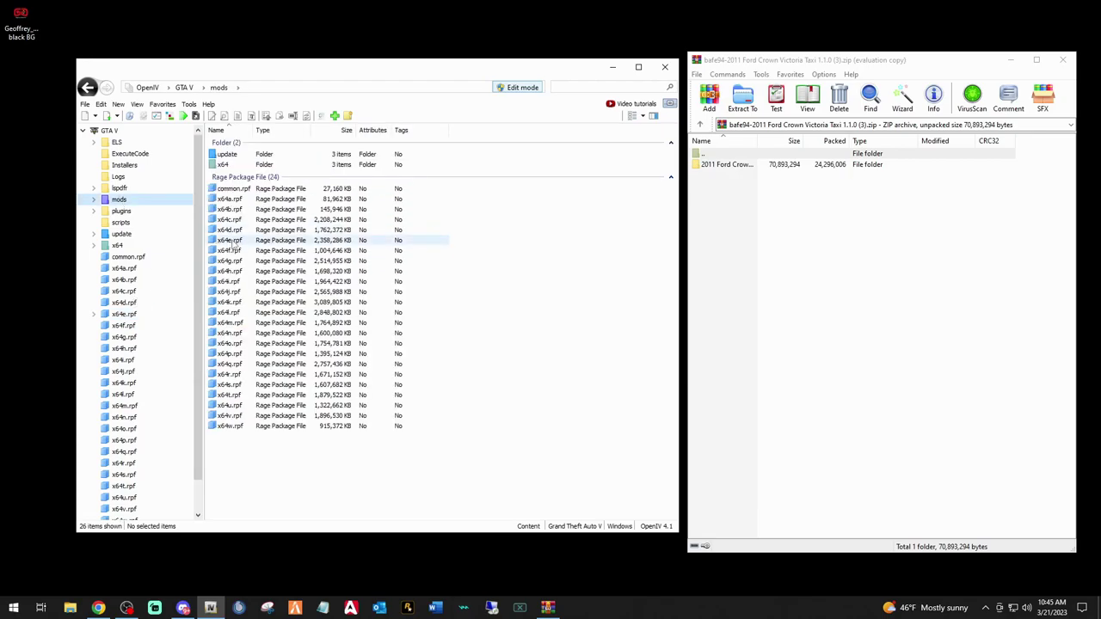
{"action": "double_click", "coordinate": [230, 241]}
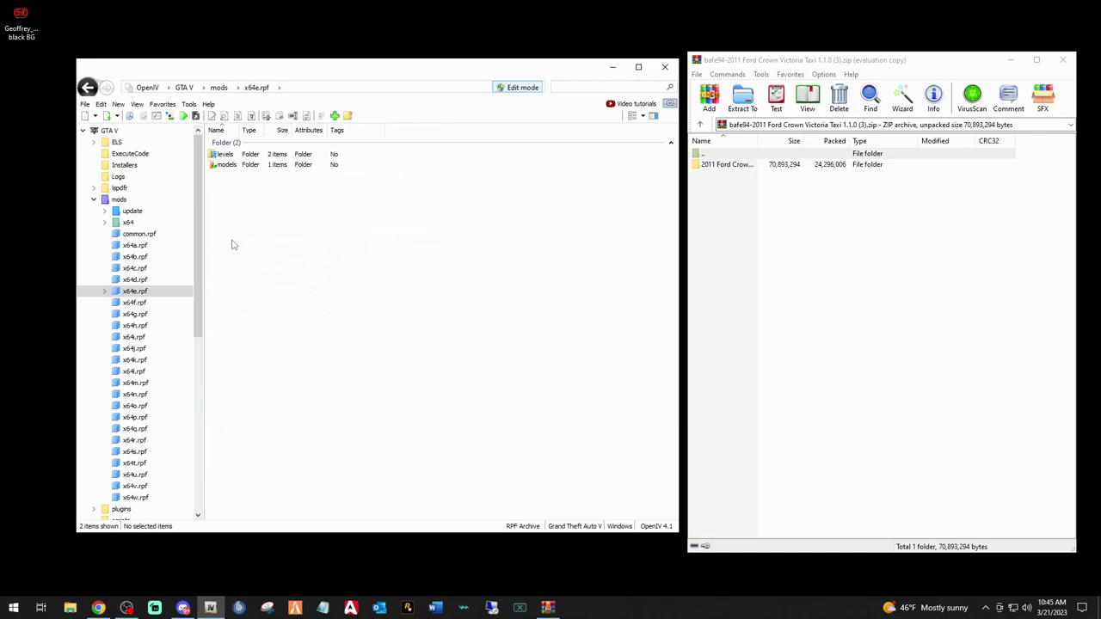
{"action": "double_click", "coordinate": [225, 155]}
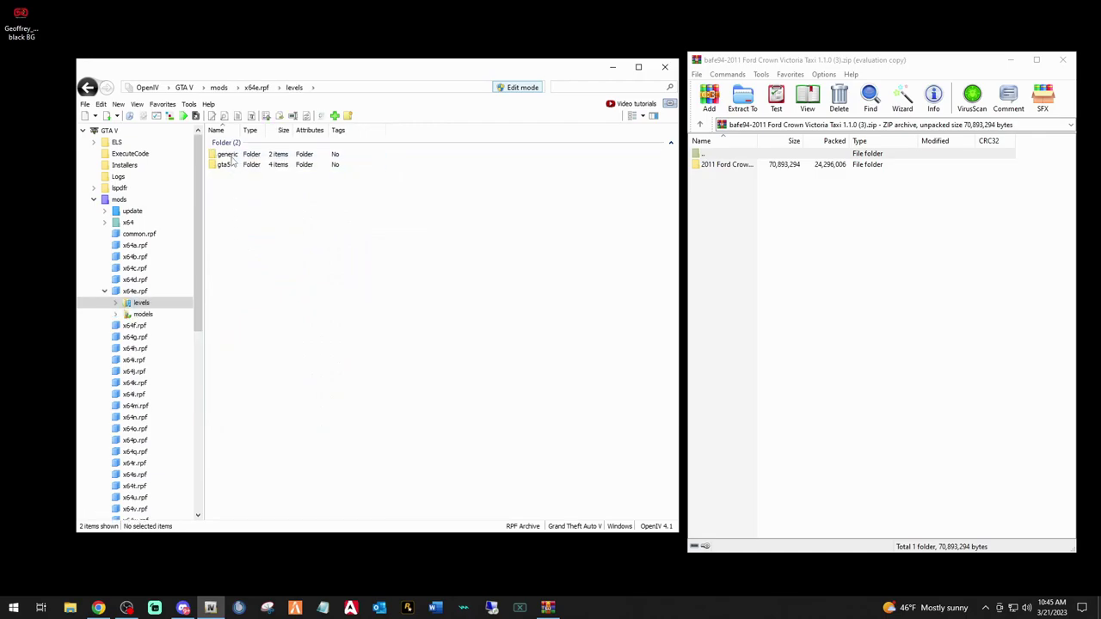
{"action": "double_click", "coordinate": [225, 165]}
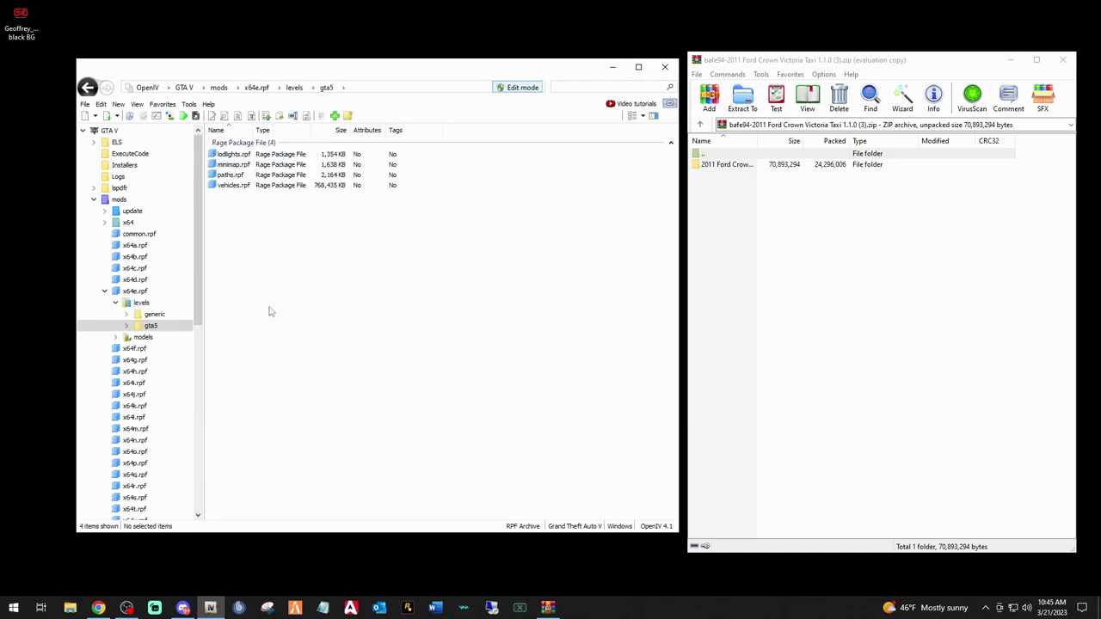
{"action": "double_click", "coordinate": [233, 185]}
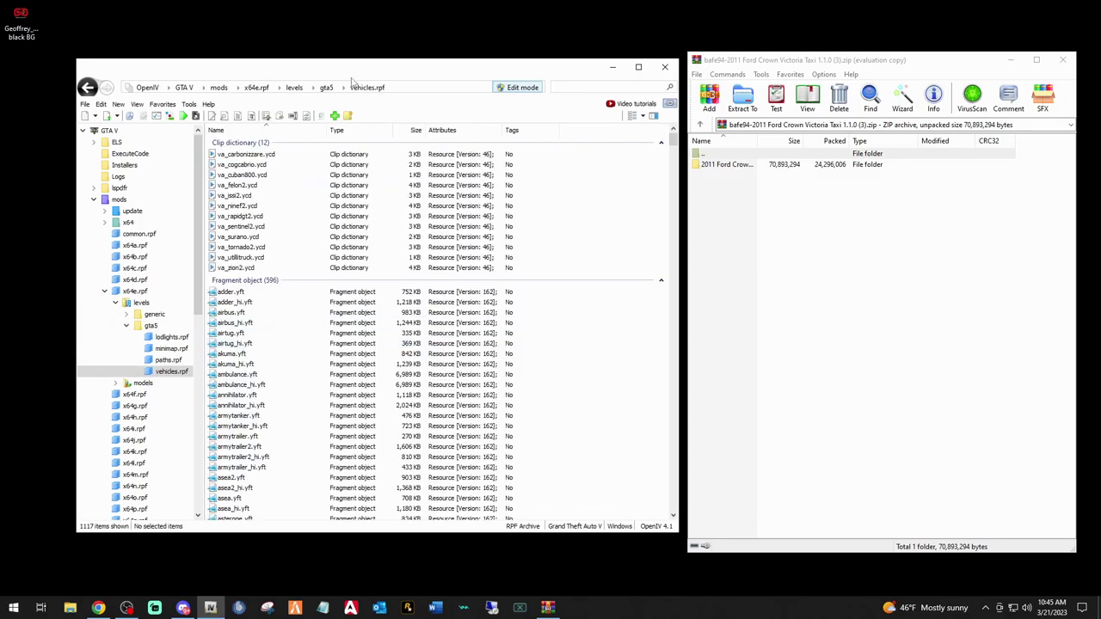
{"action": "left_click", "coordinate": [162, 104]}
{"action": "left_click", "coordinate": [172, 119]}
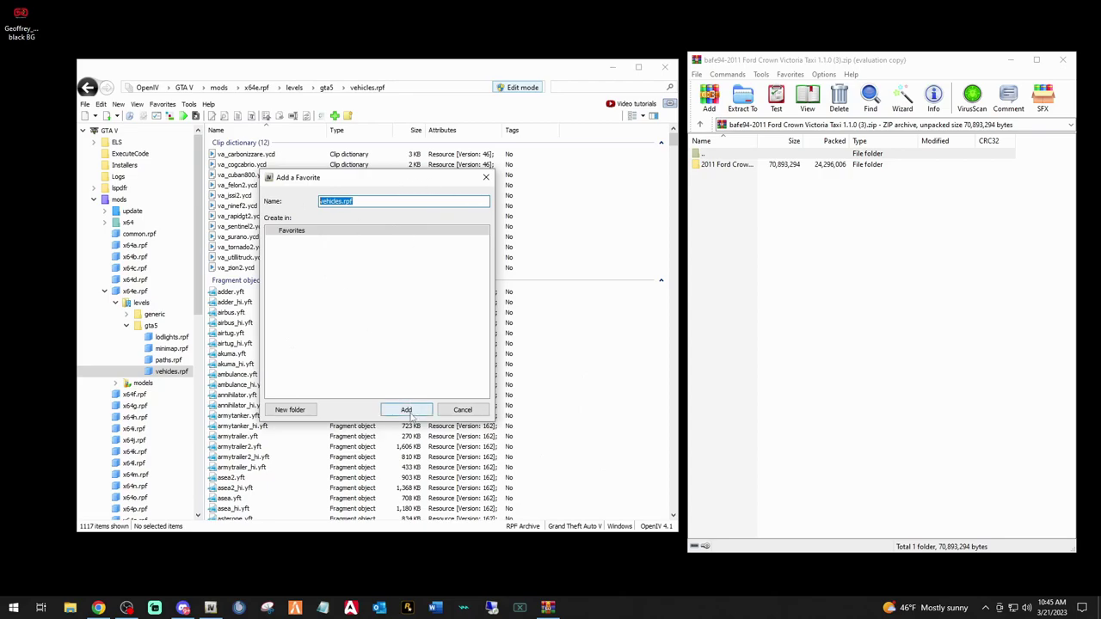
{"action": "left_click", "coordinate": [456, 410]}
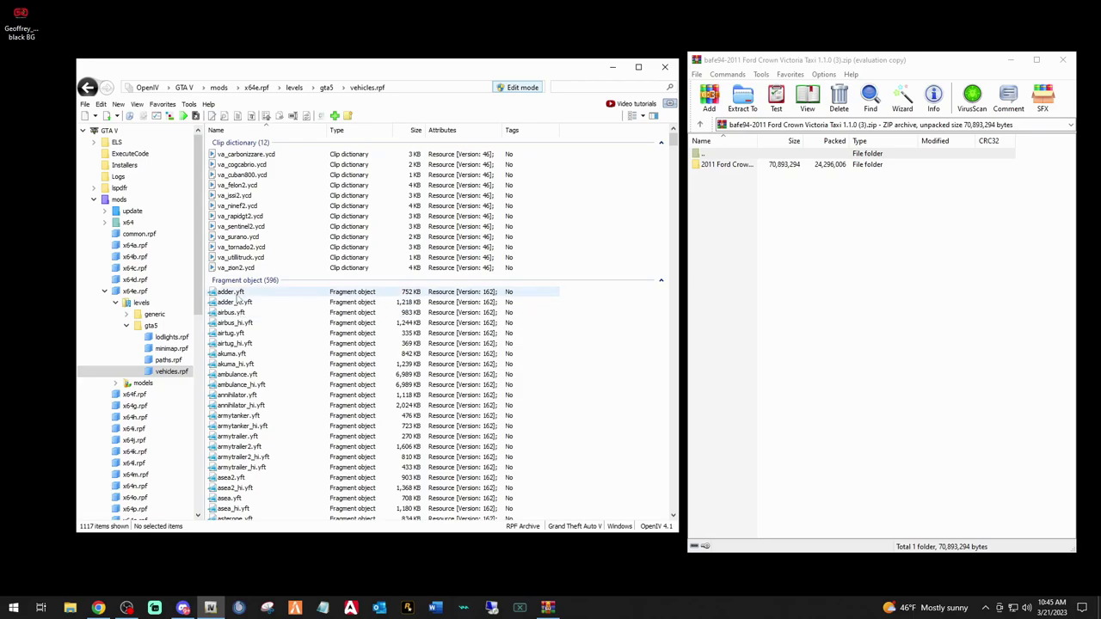
{"action": "scroll", "coordinate": [344, 379], "scroll_direction": "down", "scroll_amount": 8}
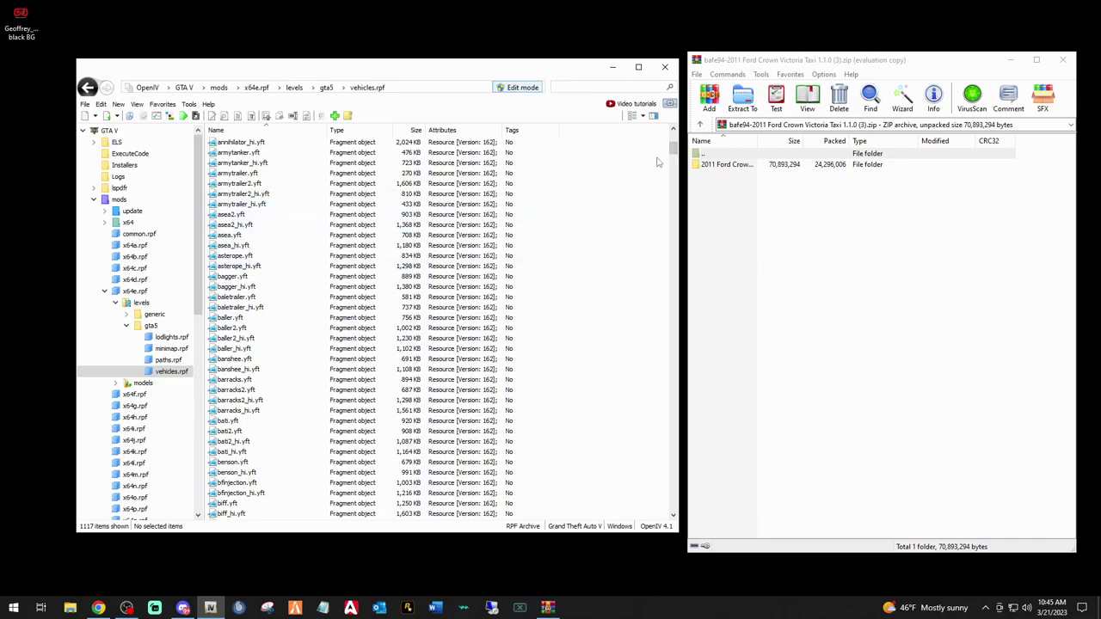
{"action": "left_click_drag", "start_coordinate": [674, 151], "coordinate": [679, 317]}
{"action": "left_click", "coordinate": [226, 247]}
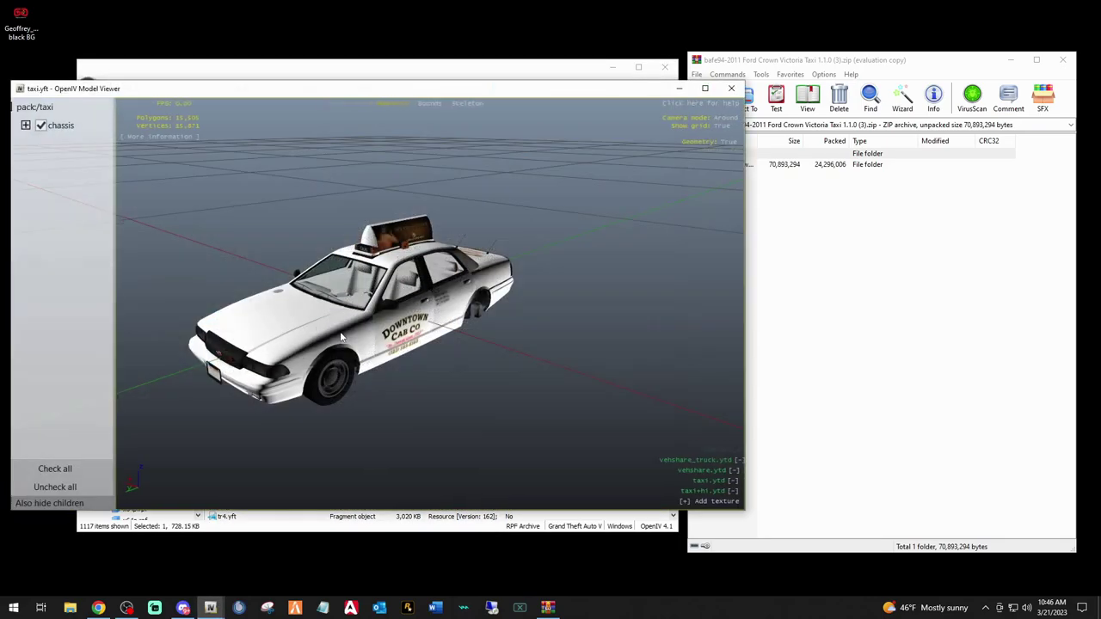
{"action": "left_click_drag", "start_coordinate": [271, 311], "coordinate": [392, 308]}
{"action": "left_click", "coordinate": [731, 89]}
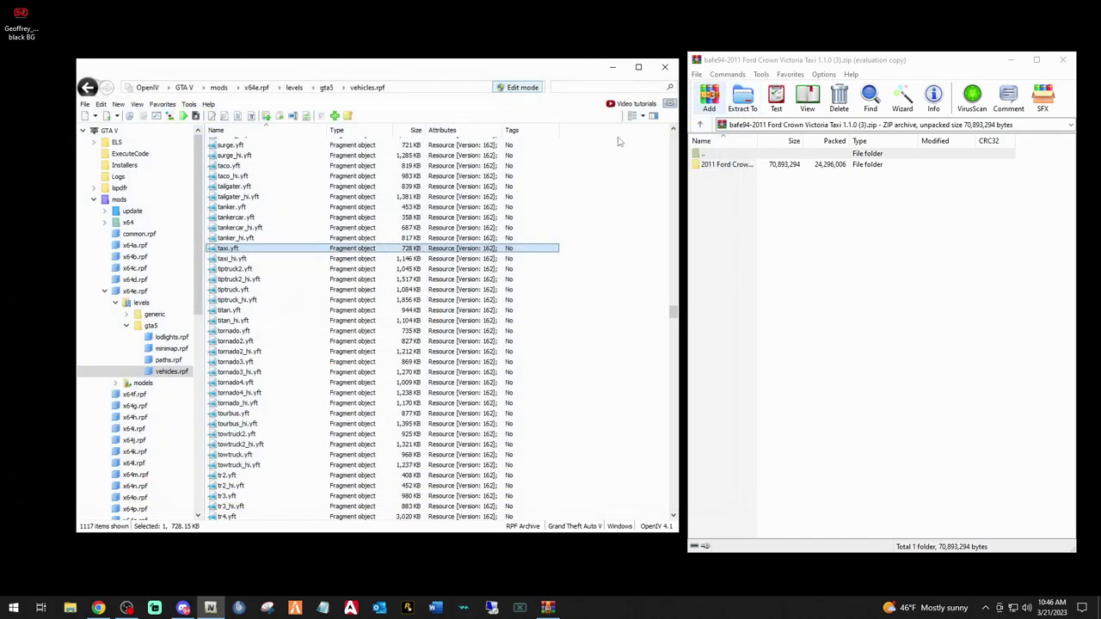
{"action": "double_click", "coordinate": [232, 258]}
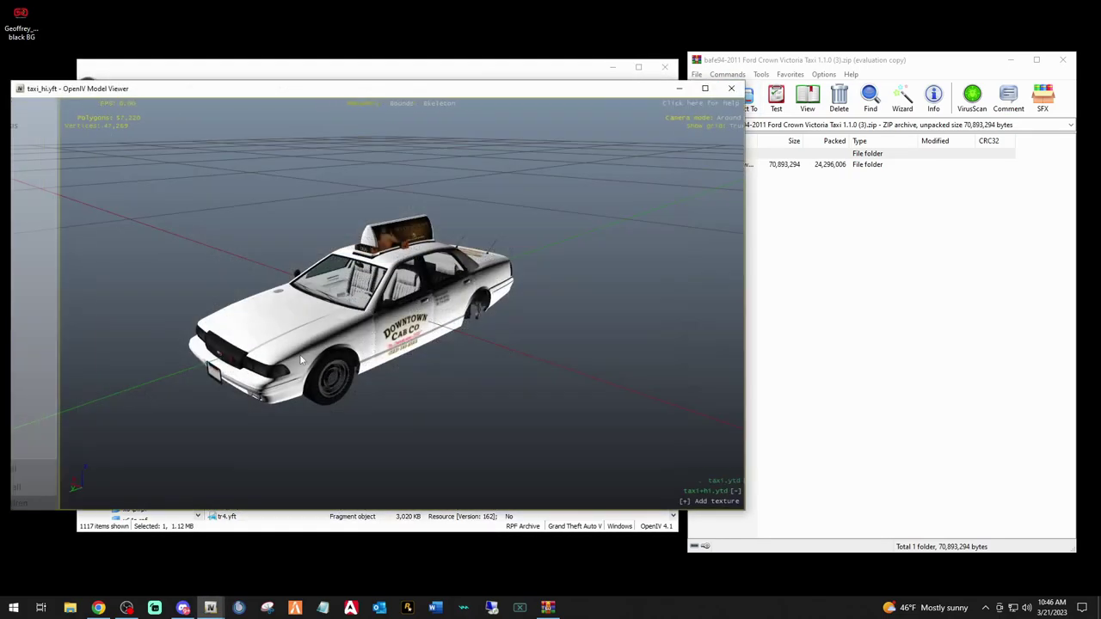
{"action": "left_click_drag", "start_coordinate": [302, 359], "coordinate": [331, 335]}
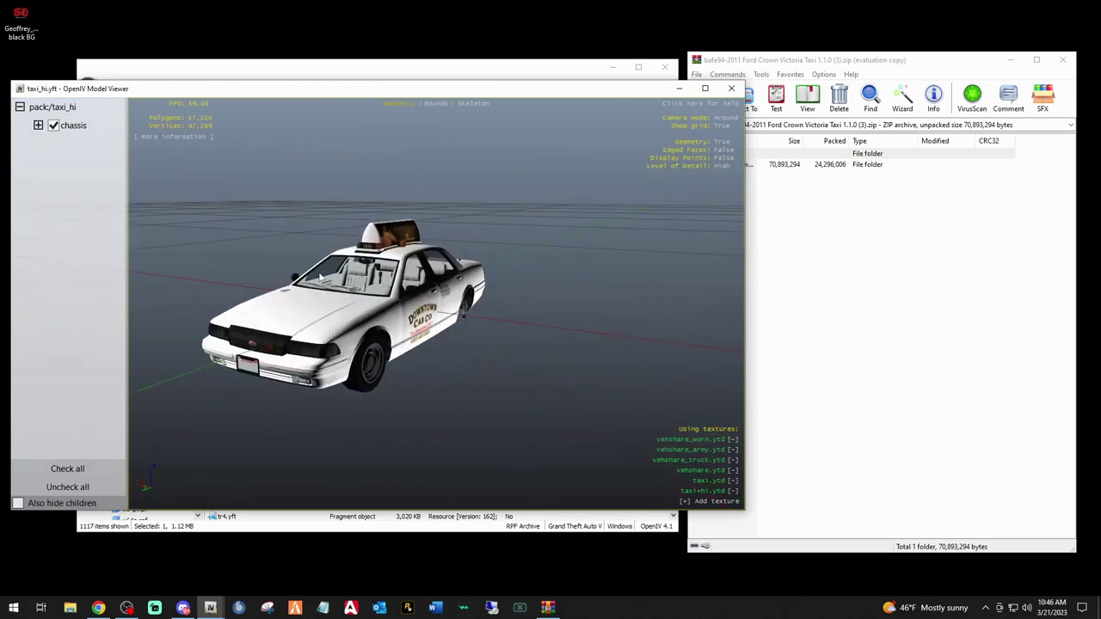
{"action": "left_click", "coordinate": [731, 89]}
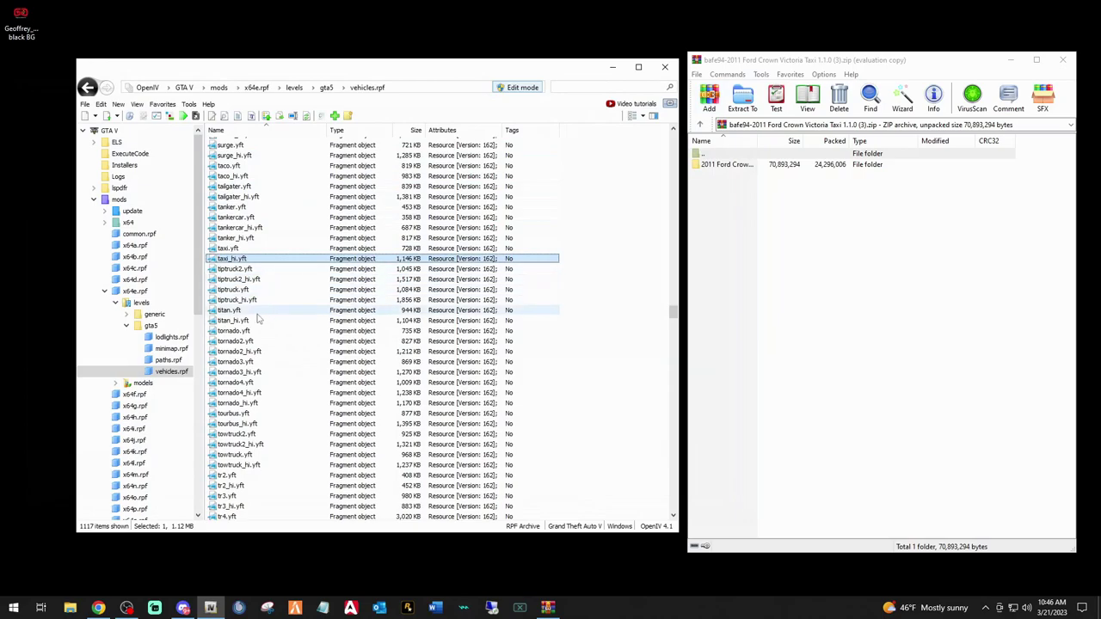
- Add taxi.yft, taxi+hi.ytd and taxi.ytd to the selection so four taxi files are selected
{"action": "left_click", "coordinate": [228, 248], "text": "ctrl"}
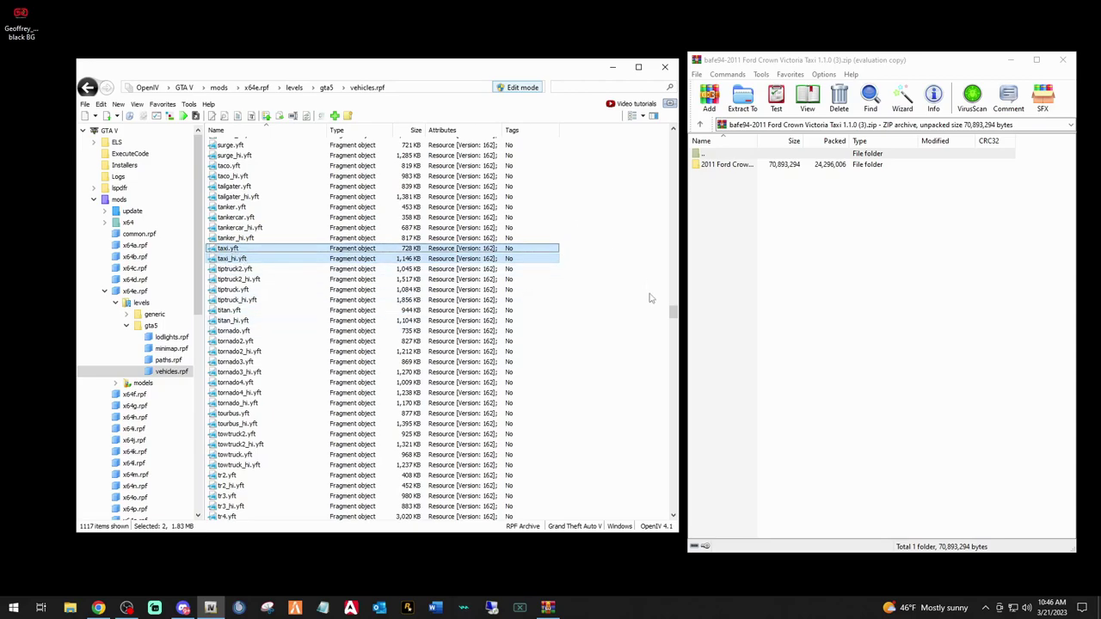
{"action": "left_click_drag", "start_coordinate": [675, 315], "coordinate": [674, 338]}
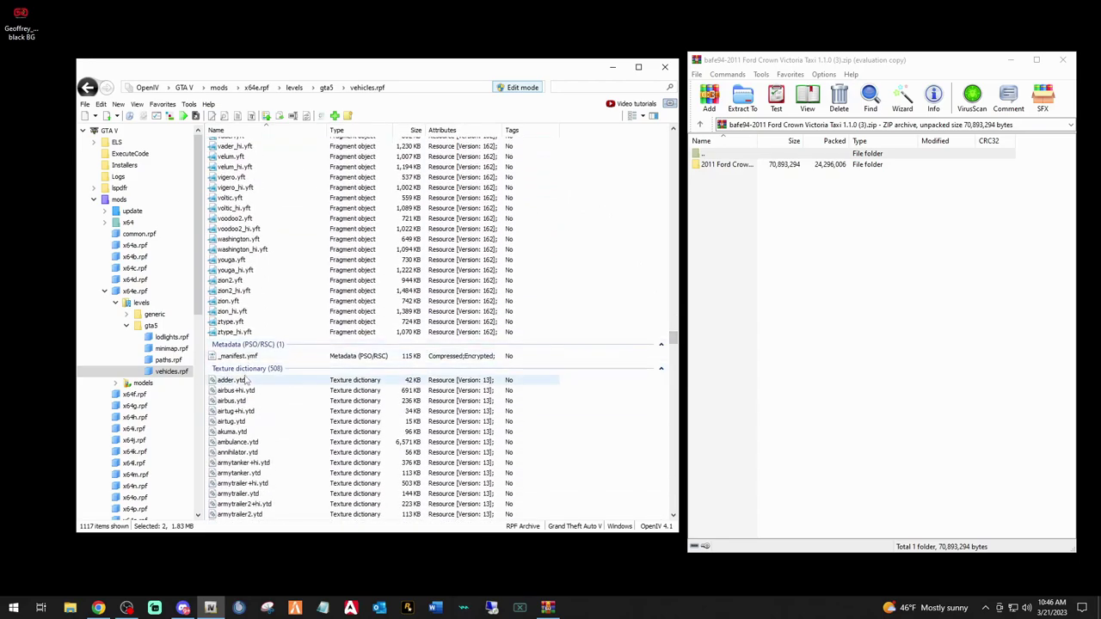
{"action": "left_click_drag", "start_coordinate": [676, 346], "coordinate": [684, 458]}
{"action": "left_click_drag", "start_coordinate": [685, 466], "coordinate": [685, 479]}
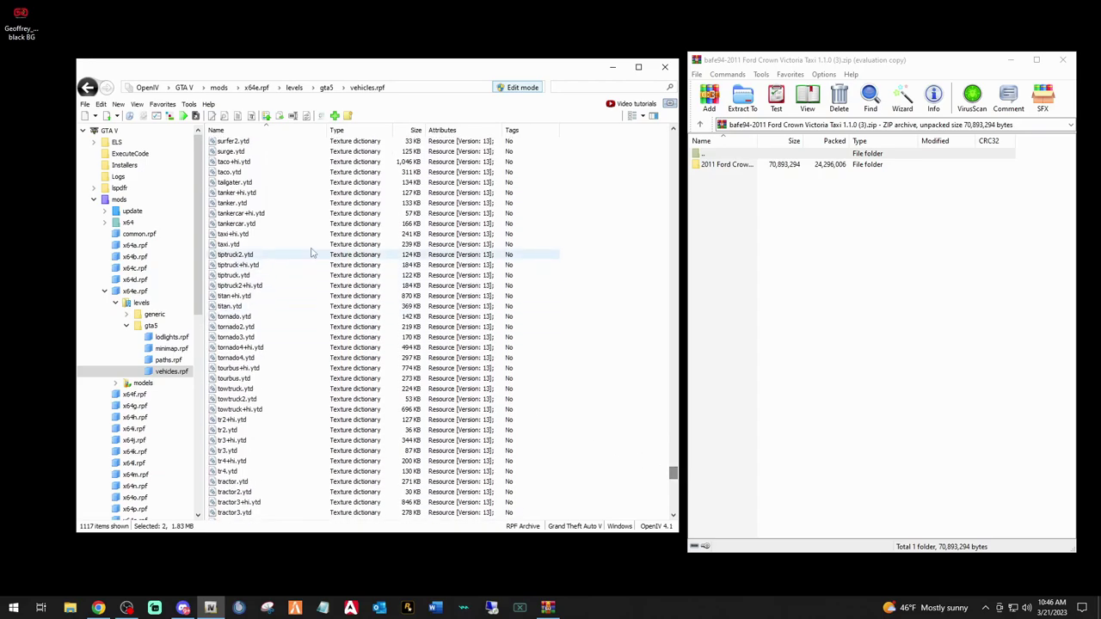
{"action": "left_click", "coordinate": [248, 237], "text": "ctrl"}
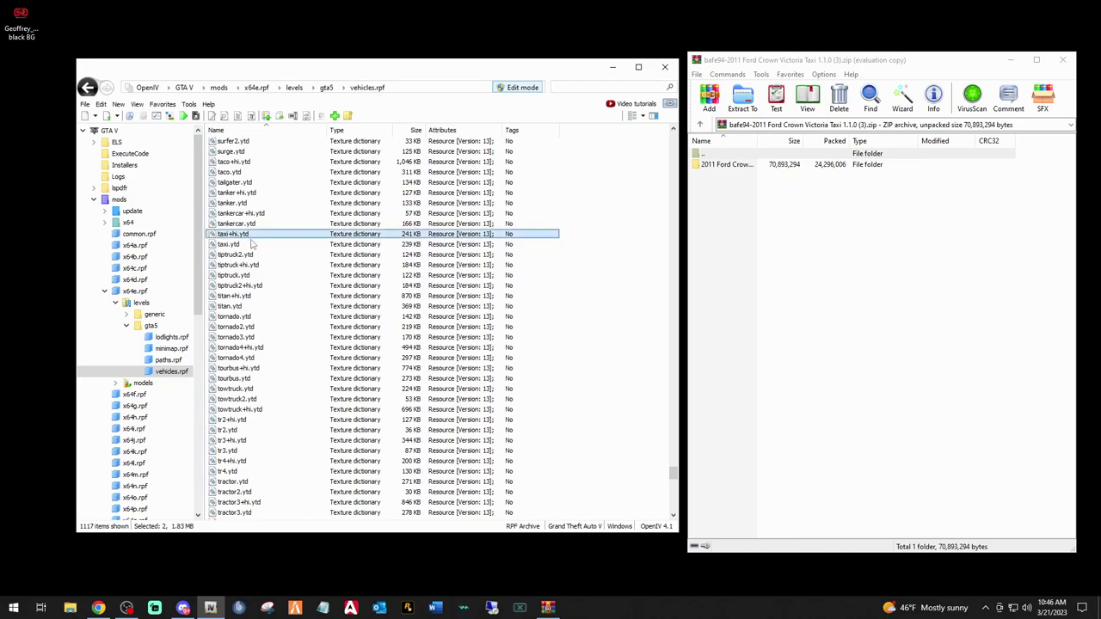
{"action": "left_click", "coordinate": [225, 248], "text": "ctrl"}
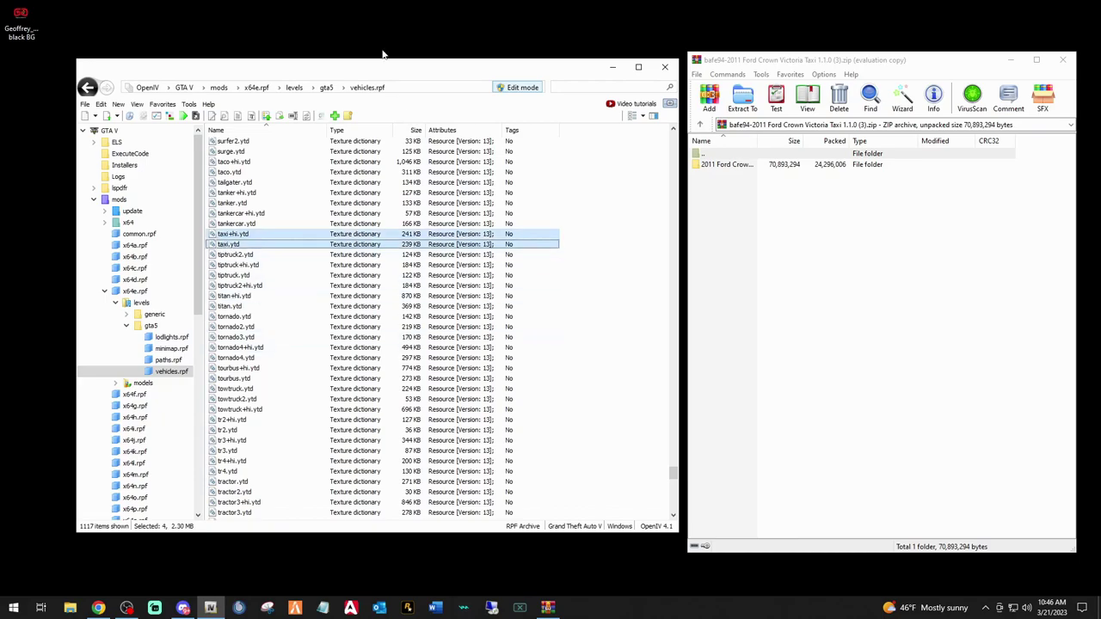
- Create a new folder on the desktop named 'vanilla taxi'
{"action": "right_click", "coordinate": [200, 19]}
{"action": "mouse_move", "coordinate": [252, 124]}
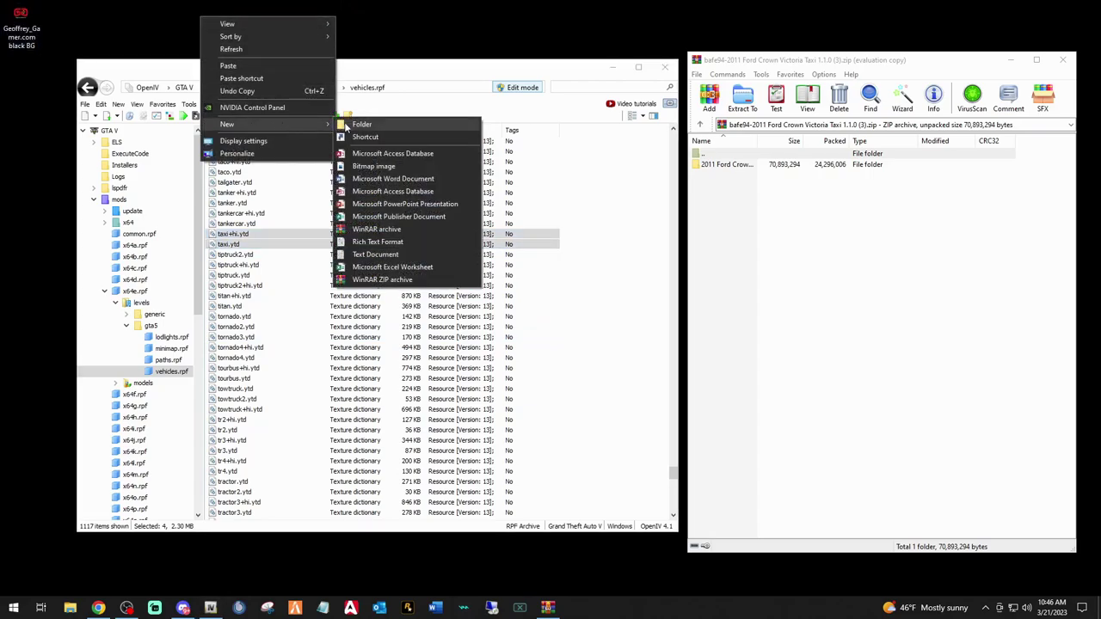
{"action": "left_click", "coordinate": [344, 125]}
{"action": "type", "text": "vanilla"}
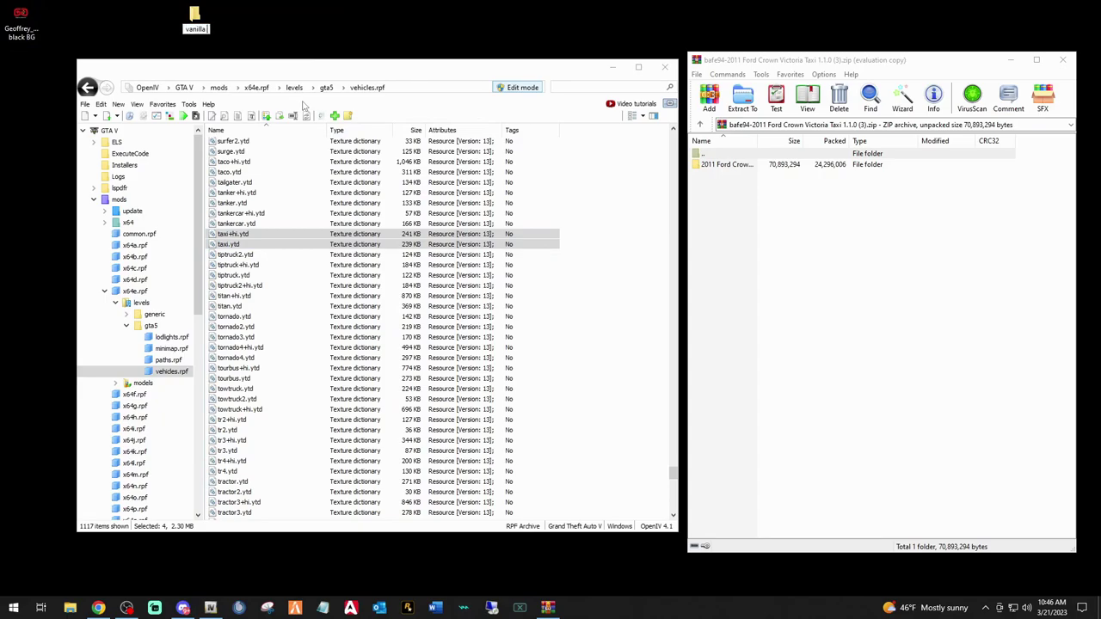
{"action": "type", "text": " taxi"}
{"action": "key", "text": "Return"}
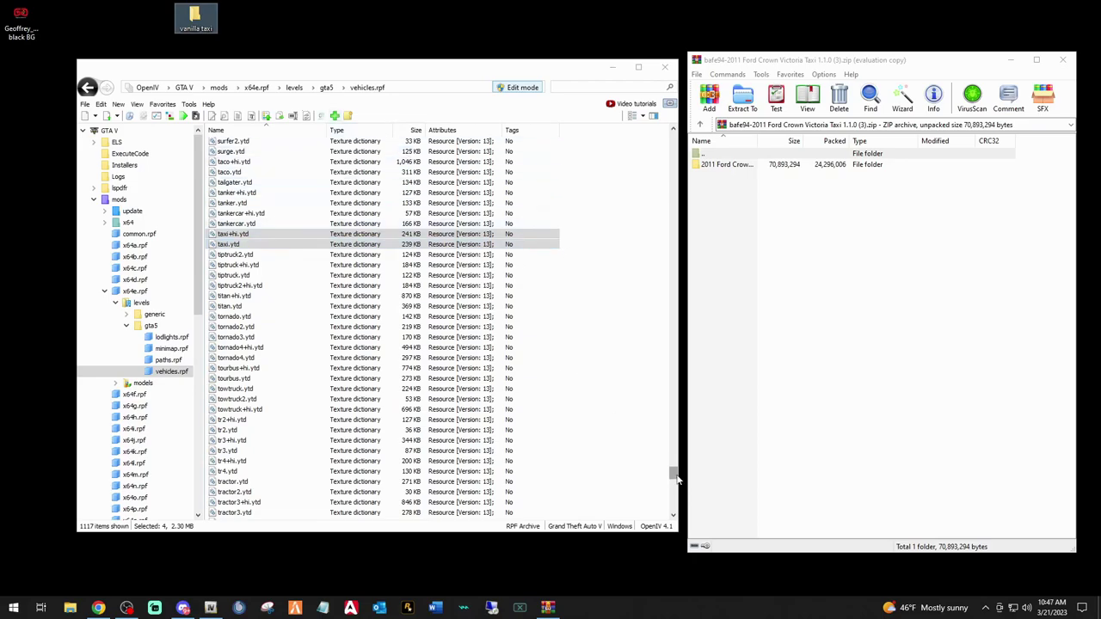
{"action": "left_click_drag", "start_coordinate": [675, 478], "coordinate": [675, 312]}
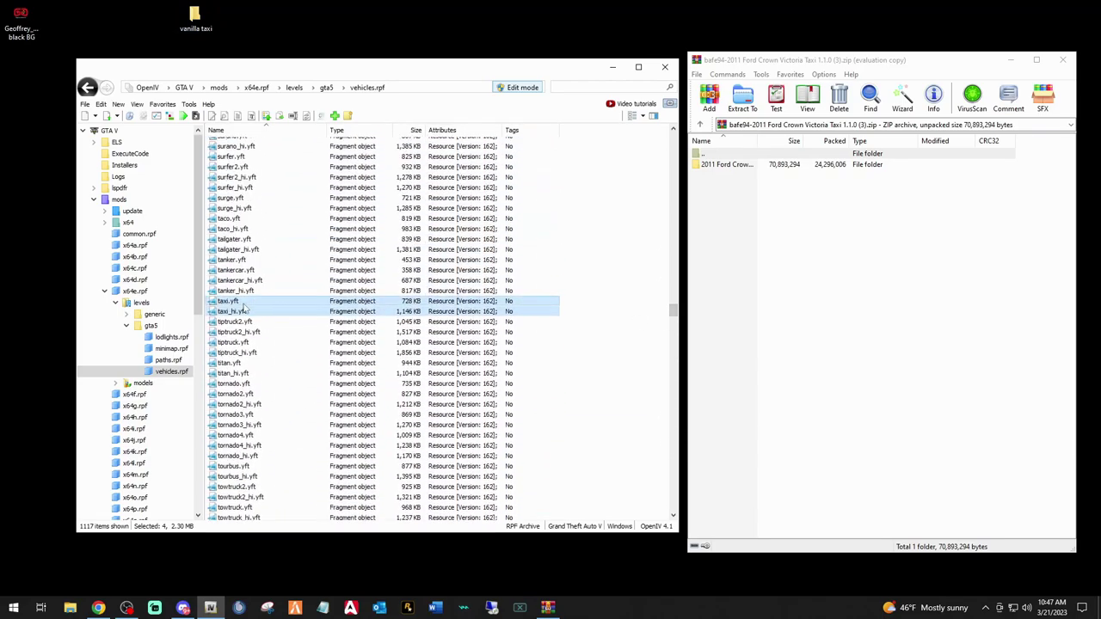
- Copy the four stock taxi files into 'vanilla taxi', return to vehicles.rpf via Favorites, and open the folder
{"action": "left_click_drag", "start_coordinate": [246, 308], "coordinate": [195, 17]}
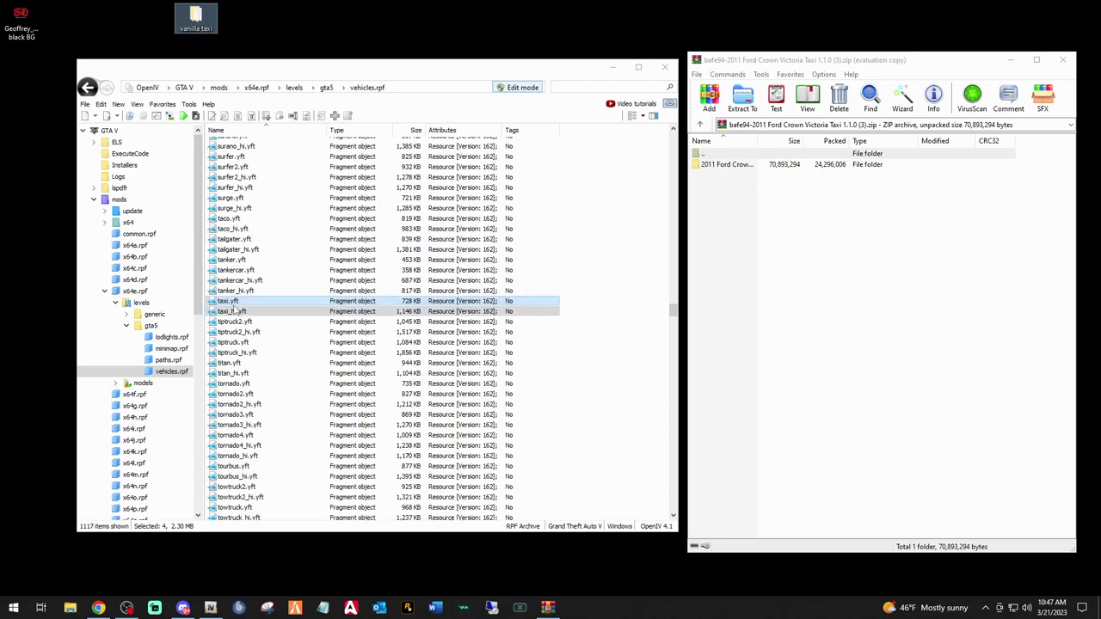
{"action": "left_click", "coordinate": [620, 272]}
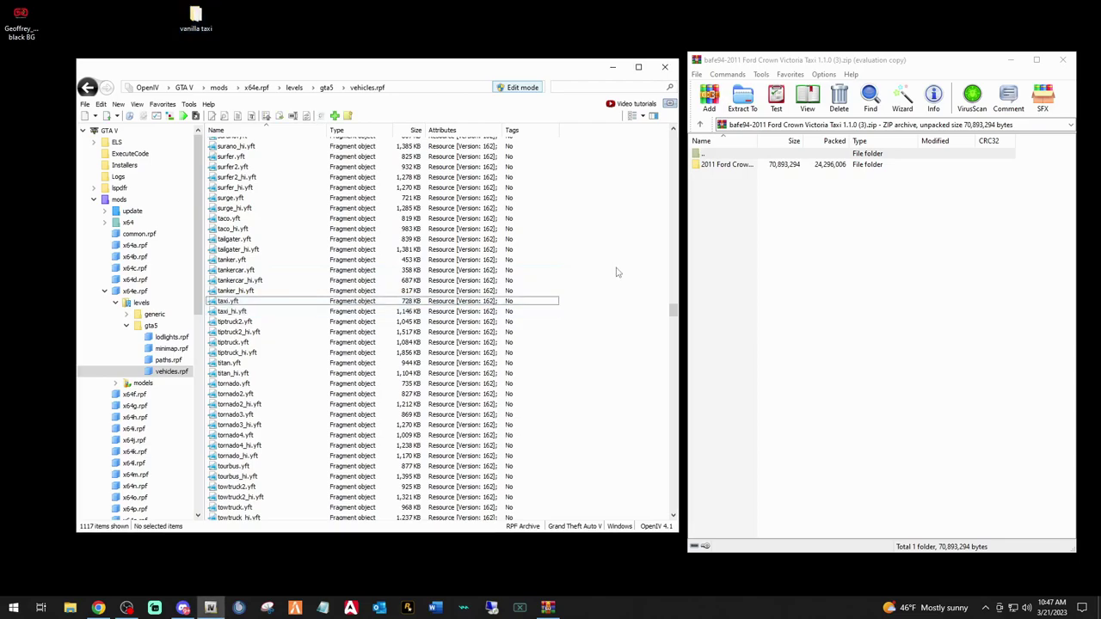
{"action": "left_click", "coordinate": [119, 202]}
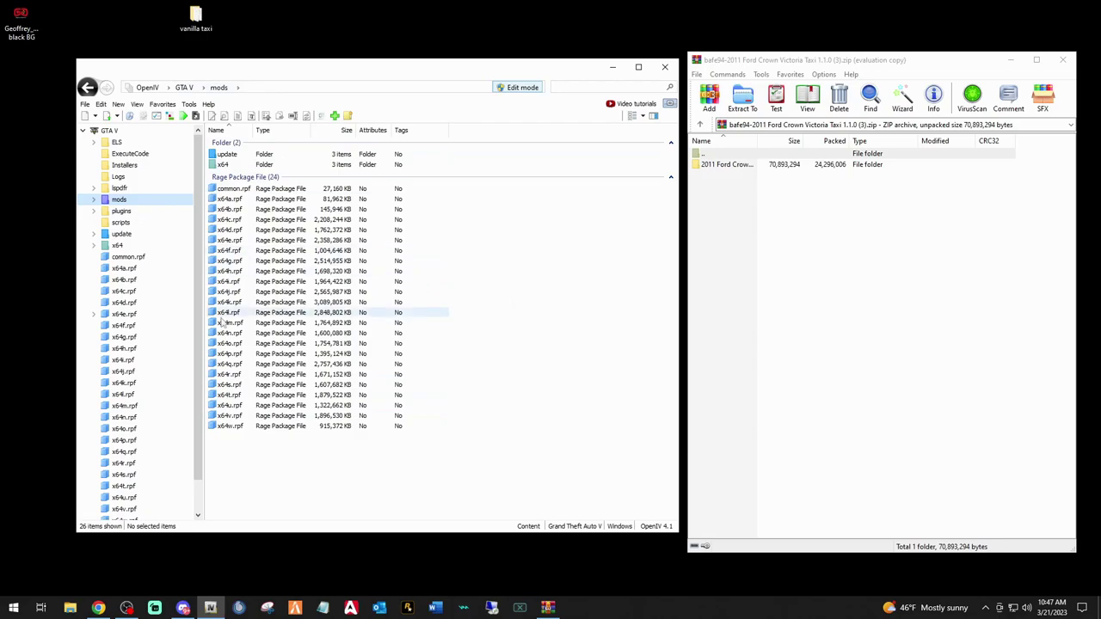
{"action": "left_click", "coordinate": [162, 104]}
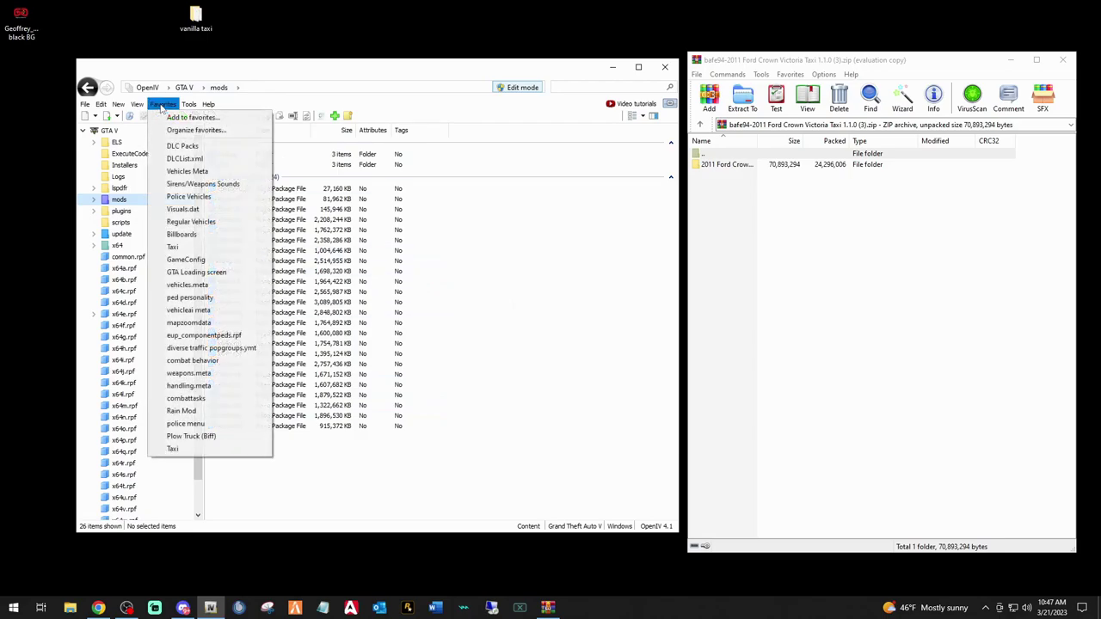
{"action": "left_click", "coordinate": [176, 449]}
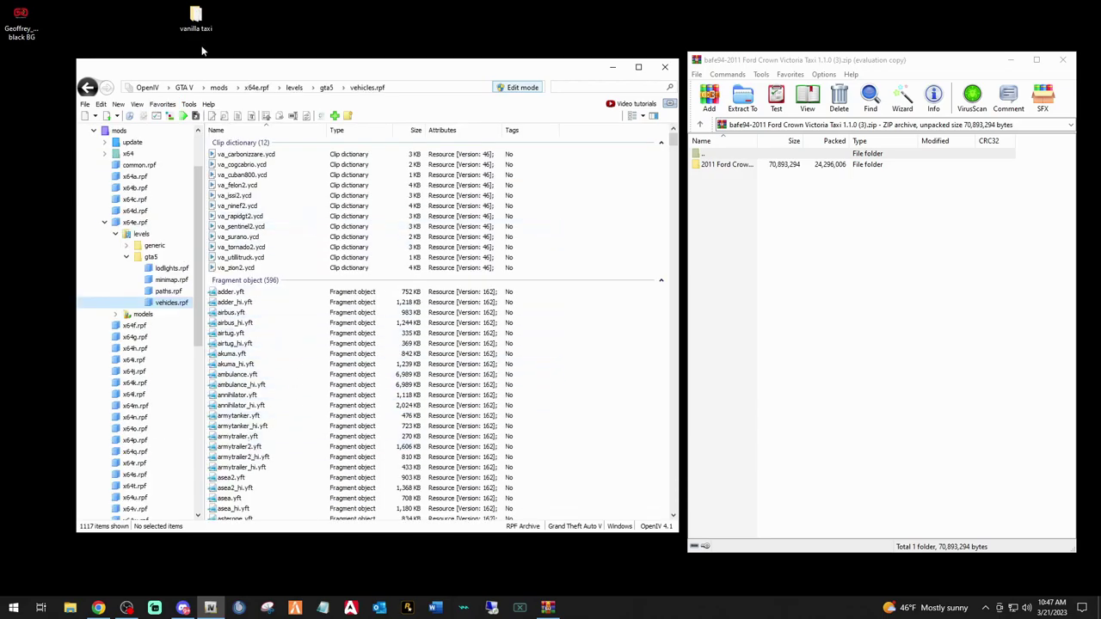
{"action": "double_click", "coordinate": [196, 15]}
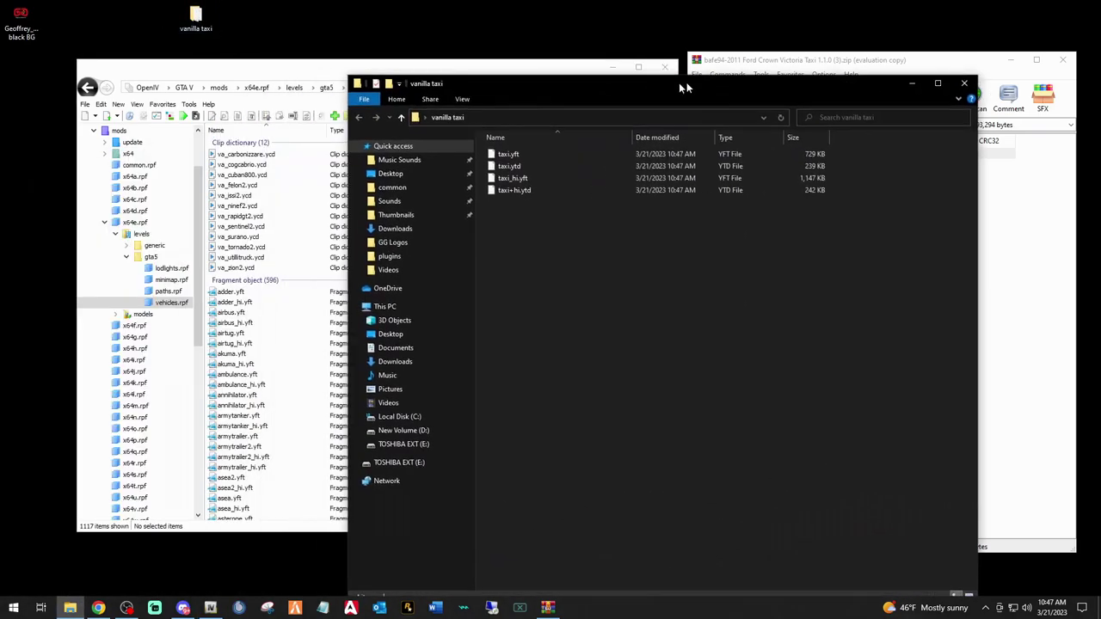
{"action": "left_click_drag", "start_coordinate": [637, 193], "coordinate": [757, 211]}
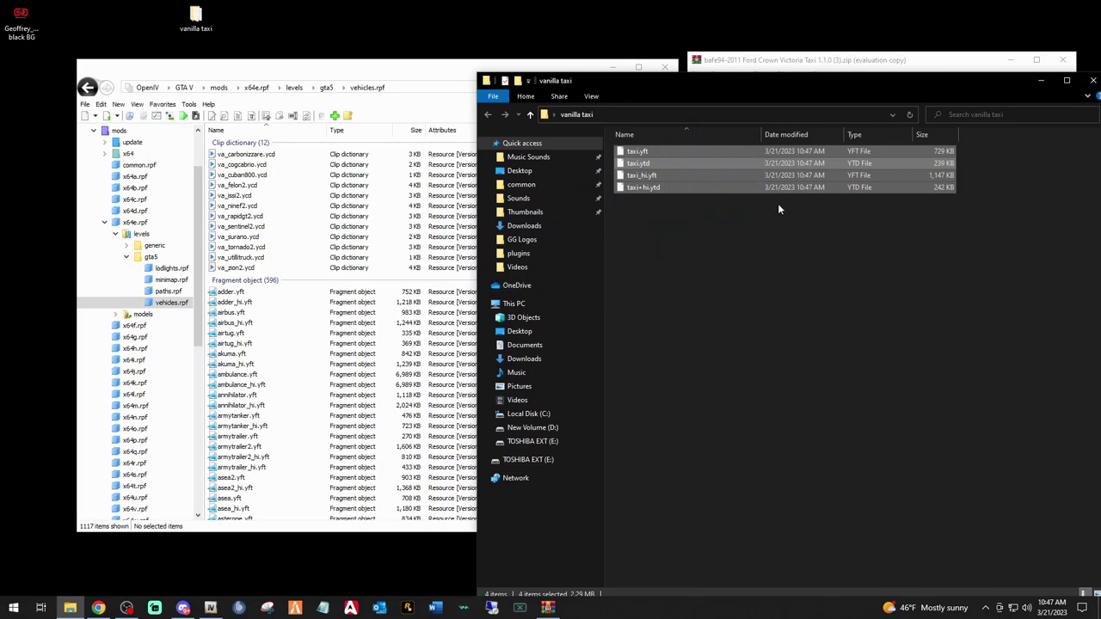
{"action": "left_click_drag", "start_coordinate": [960, 92], "coordinate": [655, 96]}
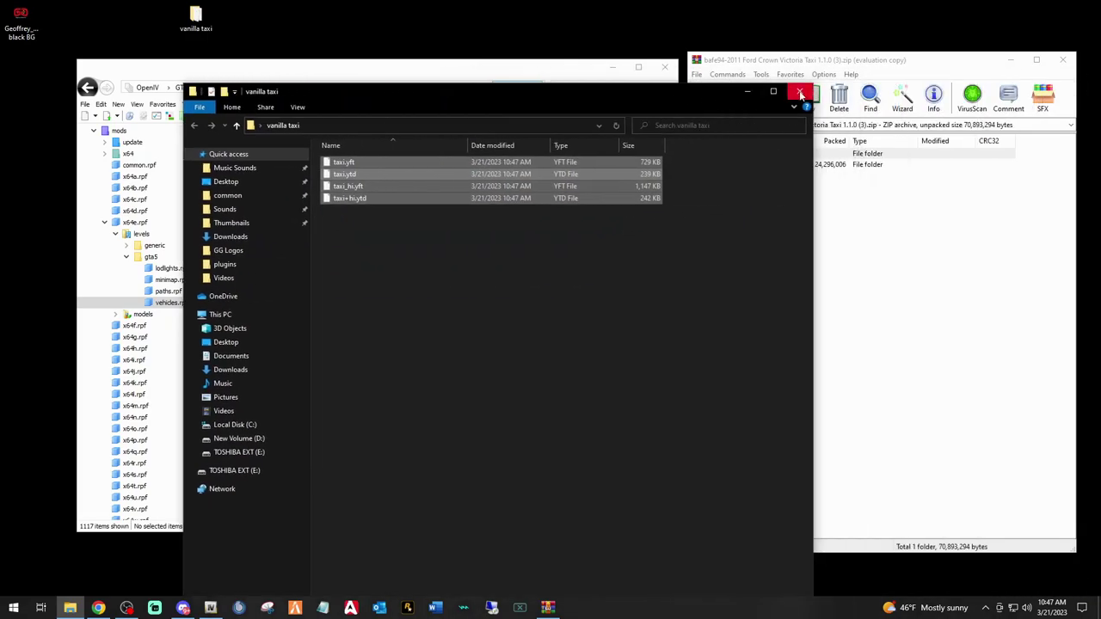
{"action": "left_click", "coordinate": [804, 80]}
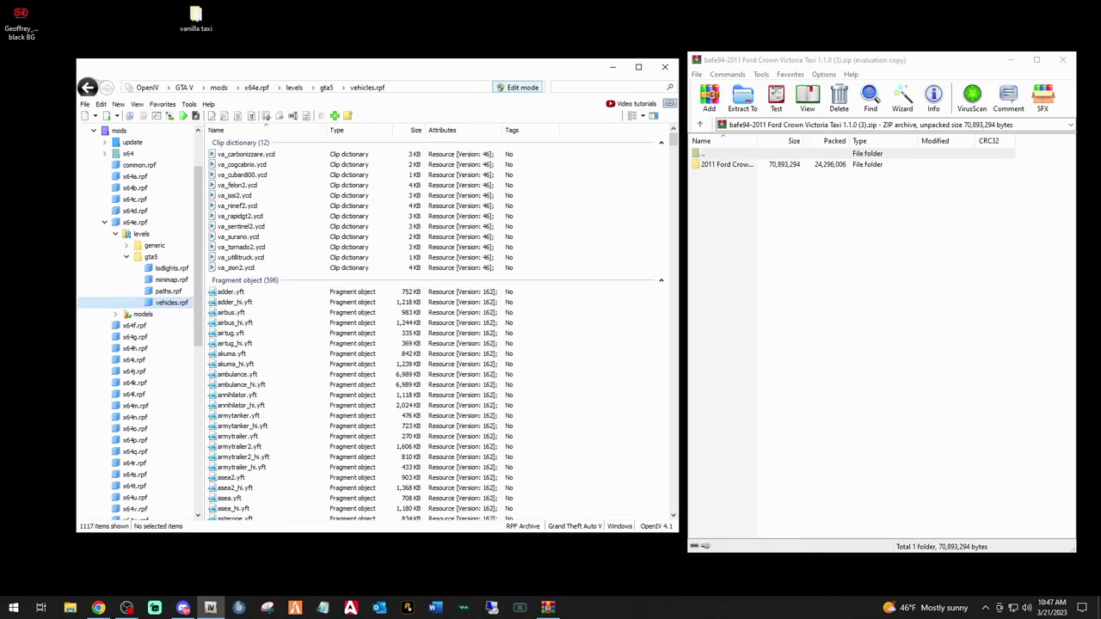
- Open the 2011 Ford Crown Victoria Taxi 1.1.0 folder to show Model, Template, Credits.txt and Readme.txt
{"action": "left_click", "coordinate": [31, 186]}
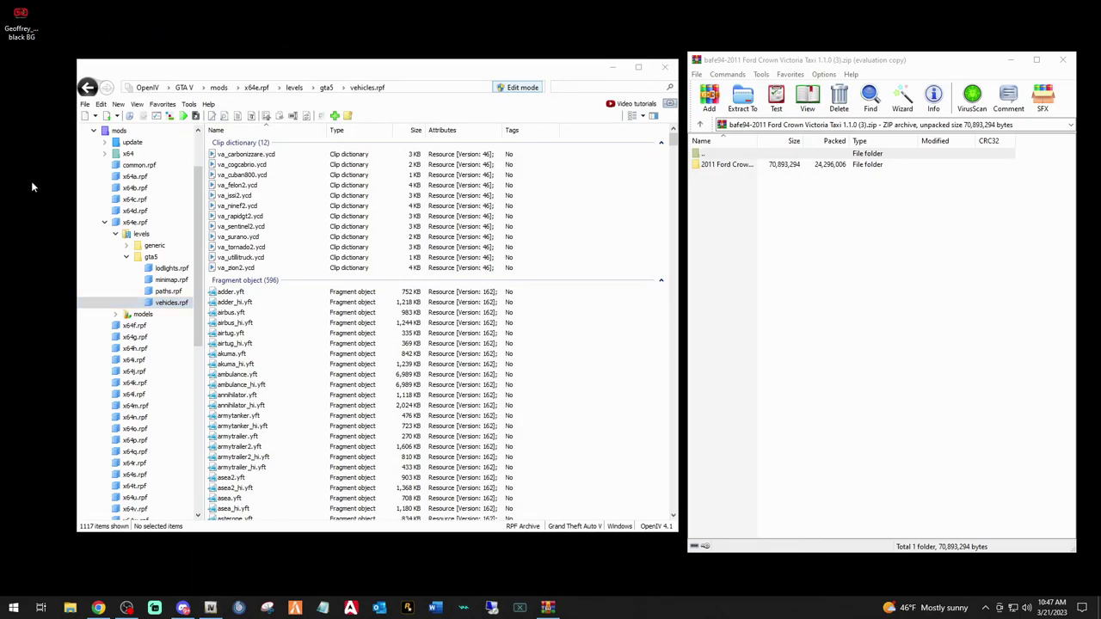
{"action": "double_click", "coordinate": [723, 165]}
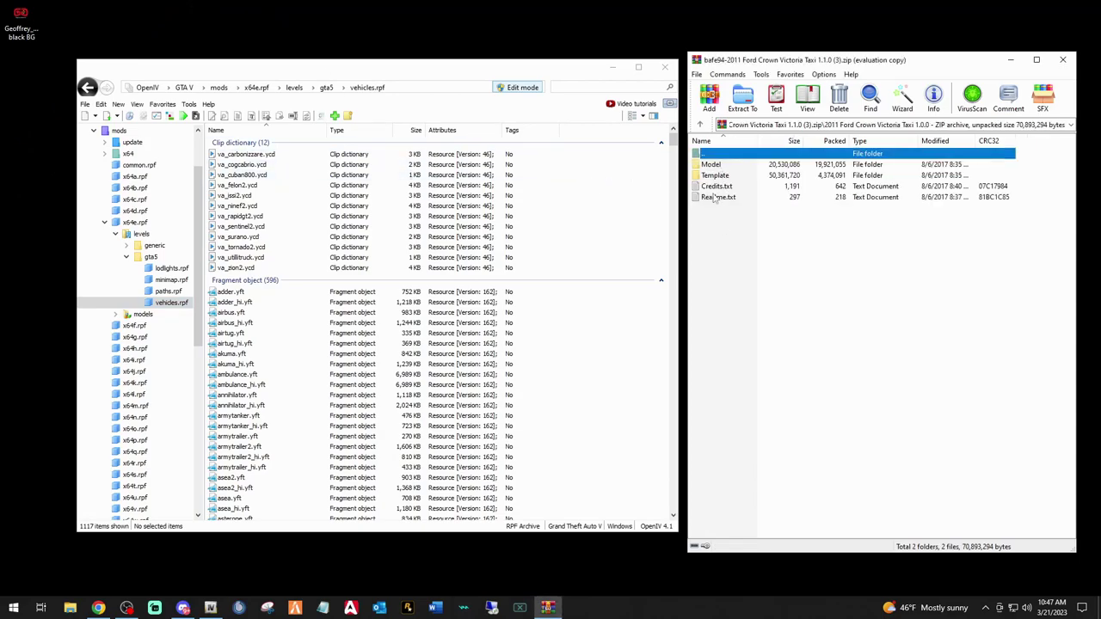